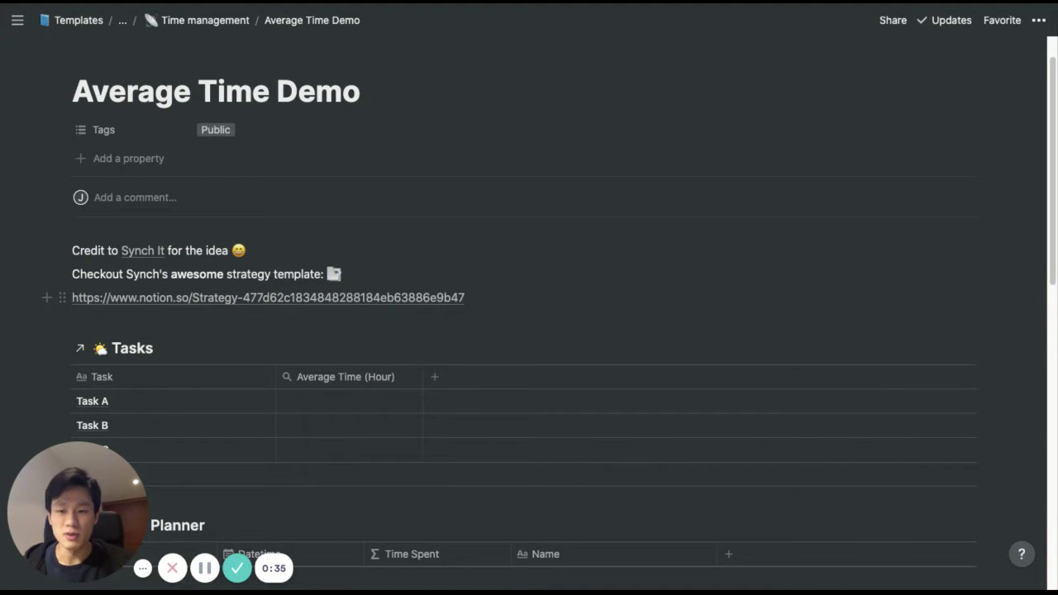
Look over the credit lines, the Tasks table and the Daily Planner table on the Average Time Demo page.
{"action": "triple_click", "coordinate": [511, 295]}
{"action": "key", "text": "shift+Up"}
{"action": "key", "text": "shift+Up"}
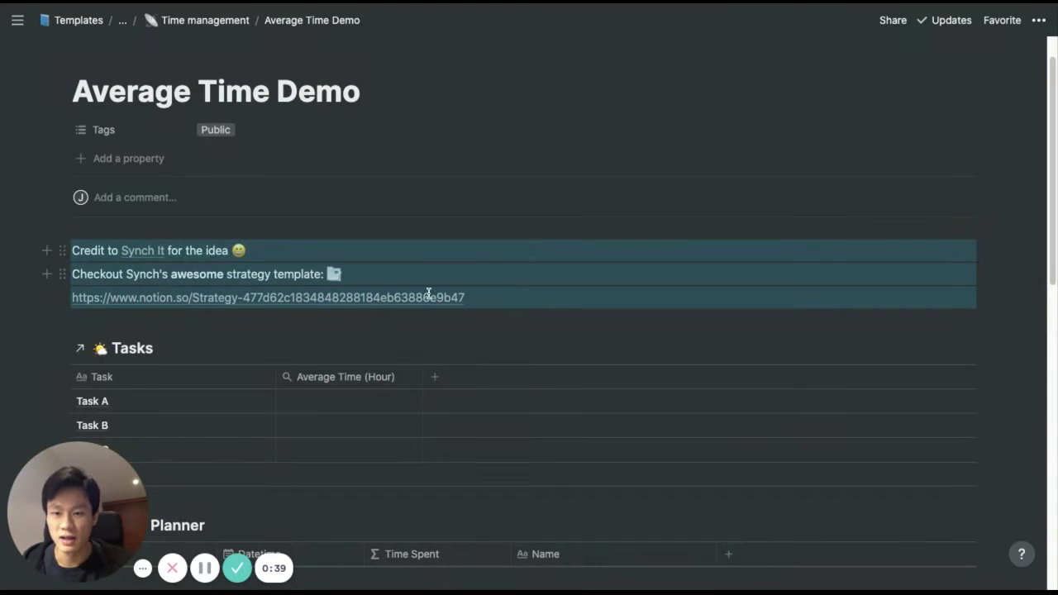
{"action": "left_click", "coordinate": [461, 282]}
{"action": "scroll", "coordinate": [479, 299], "scroll_direction": "down", "scroll_amount": 1}
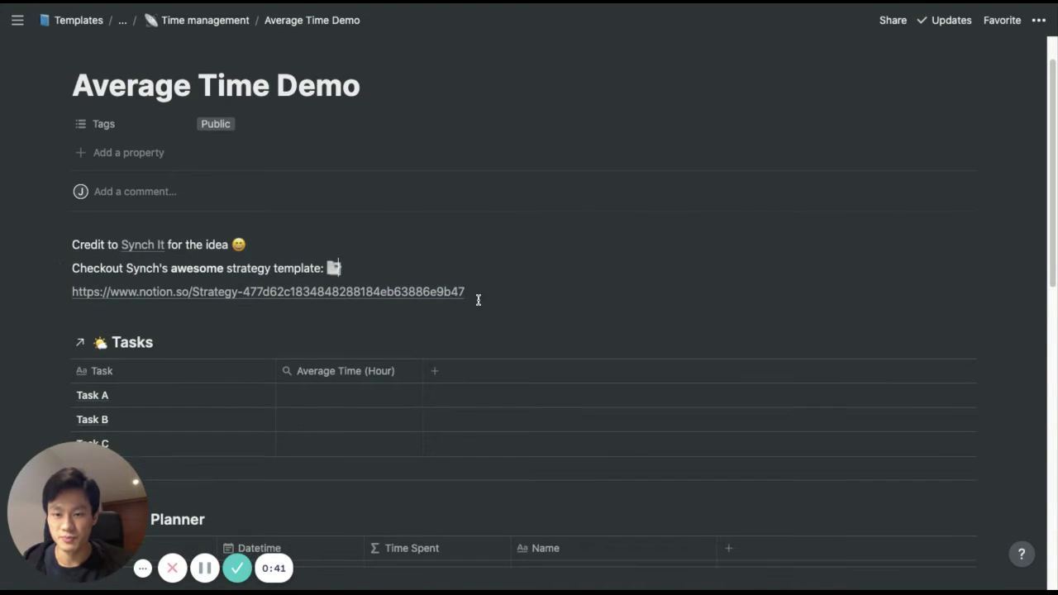
{"action": "scroll", "coordinate": [499, 334], "scroll_direction": "down", "scroll_amount": 5}
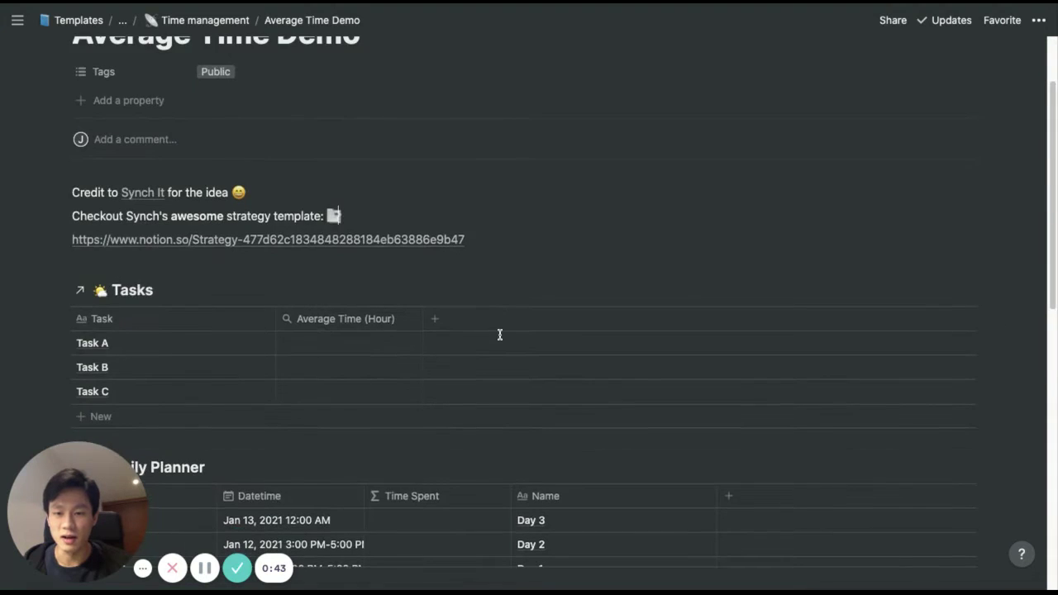
{"action": "scroll", "coordinate": [314, 301], "scroll_direction": "up", "scroll_amount": 1}
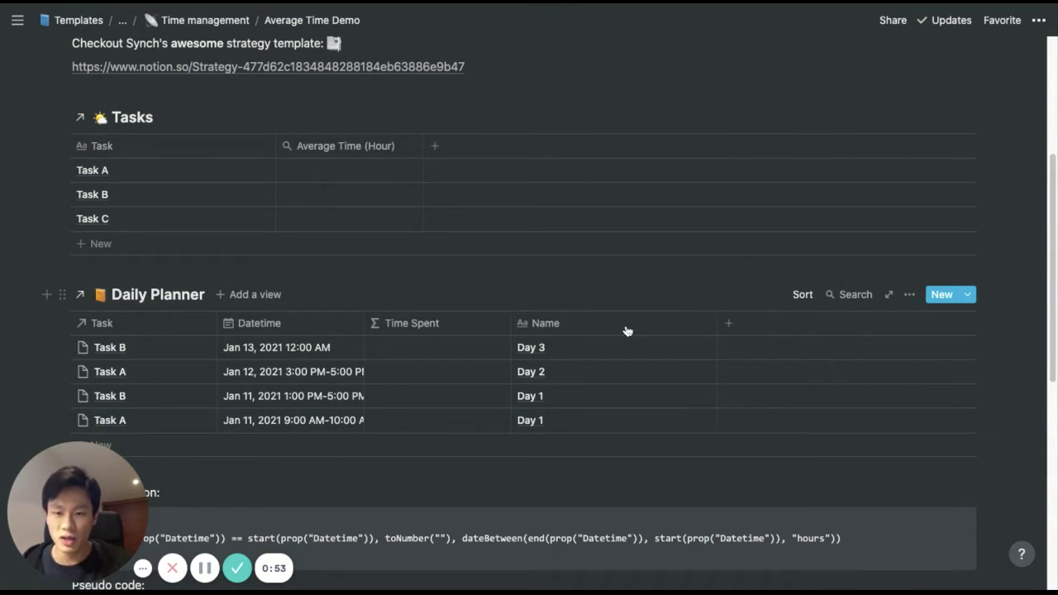
{"action": "scroll", "coordinate": [591, 365], "scroll_direction": "down", "scroll_amount": 2}
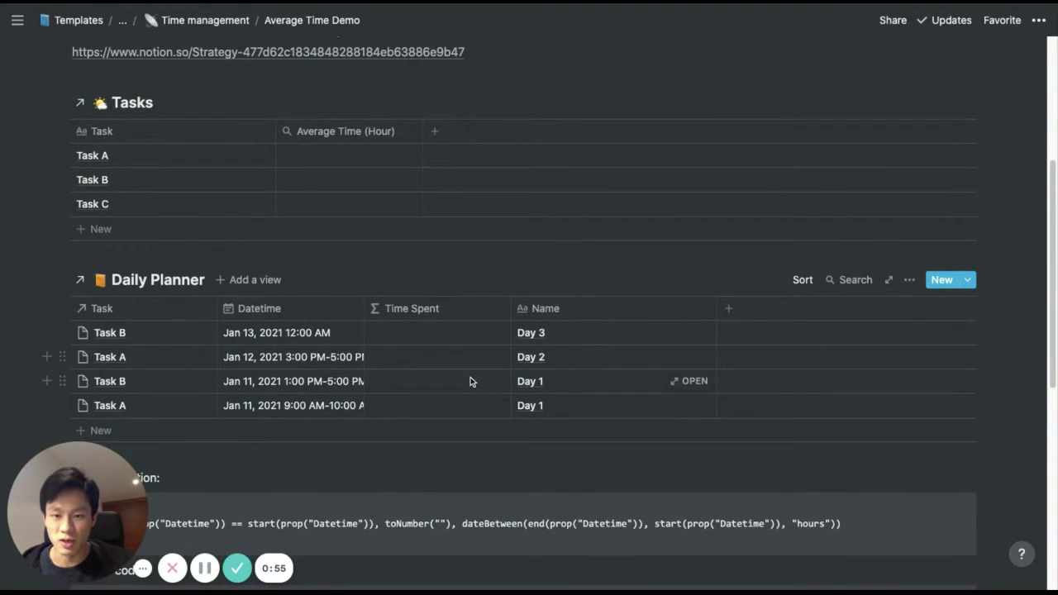
Begin the Daily Planner's Time Spent formula with dateBetween(end(prop("Datetime").
{"action": "left_click", "coordinate": [455, 360]}
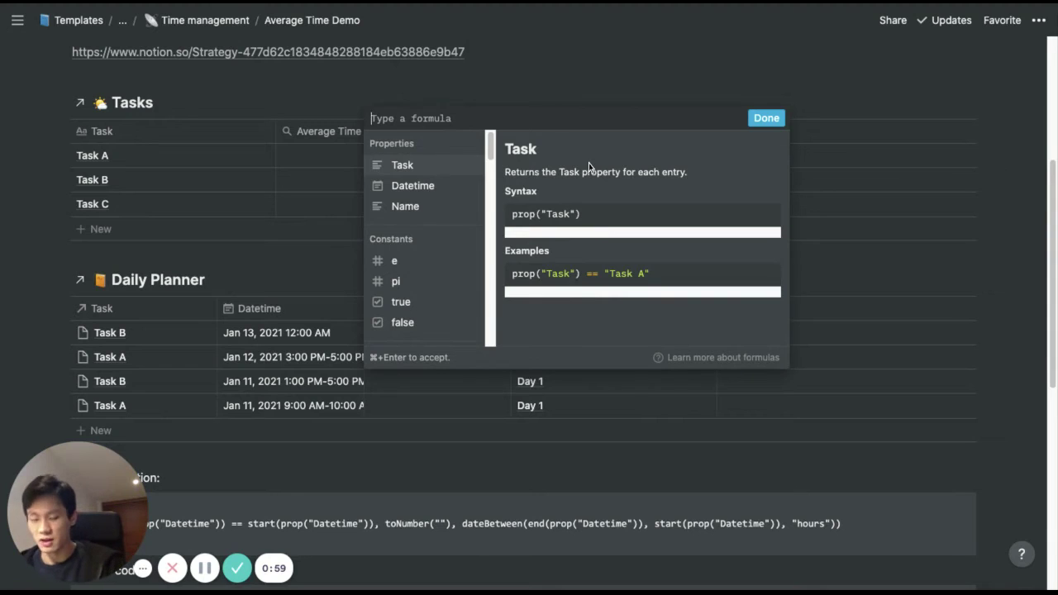
{"action": "type", "text": "dateBew"}
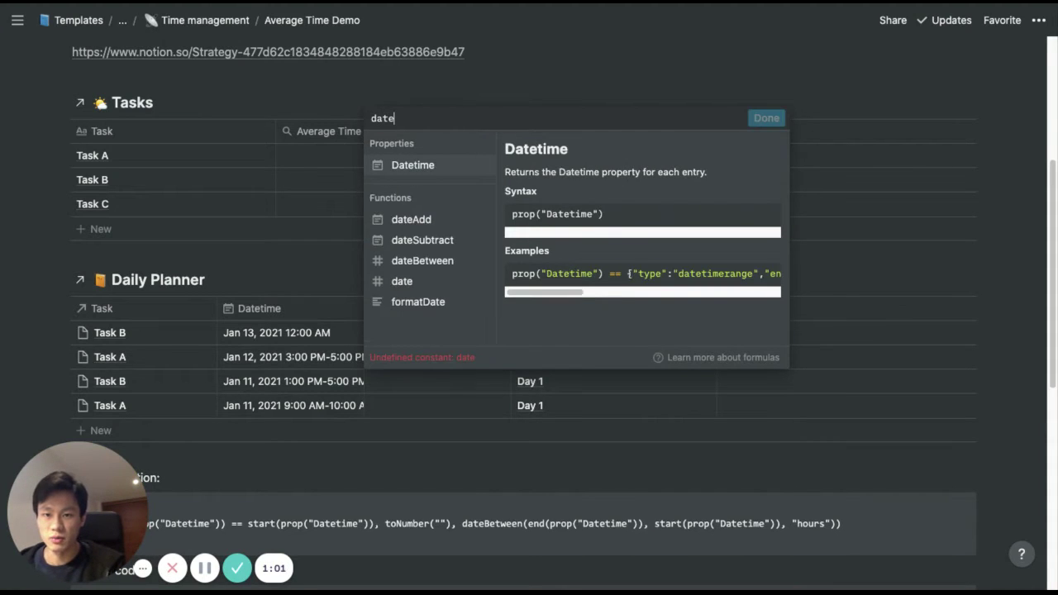
{"action": "key", "text": "Return"}
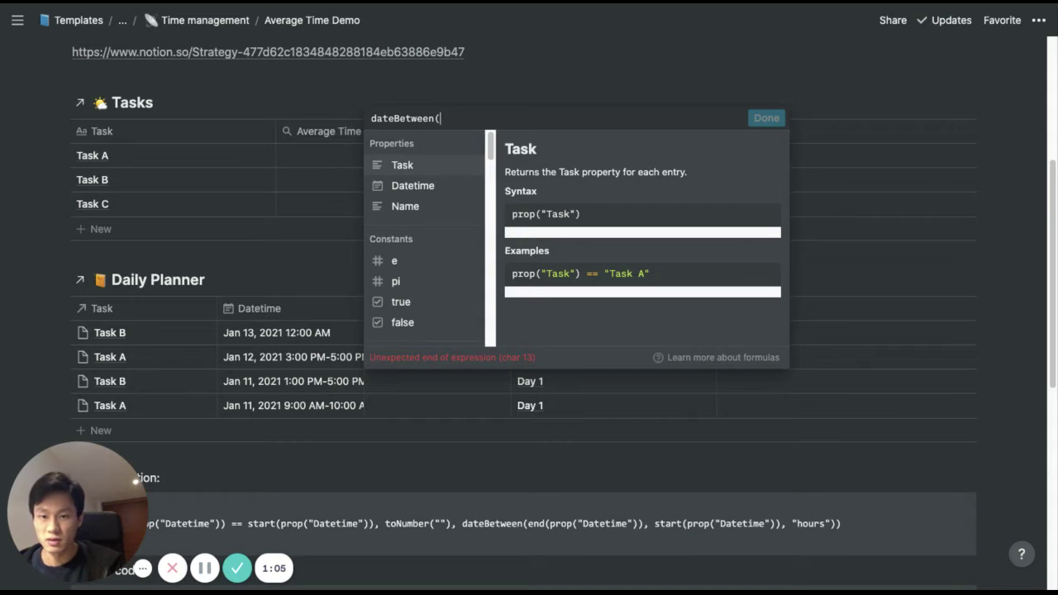
{"action": "key", "text": "Down"}
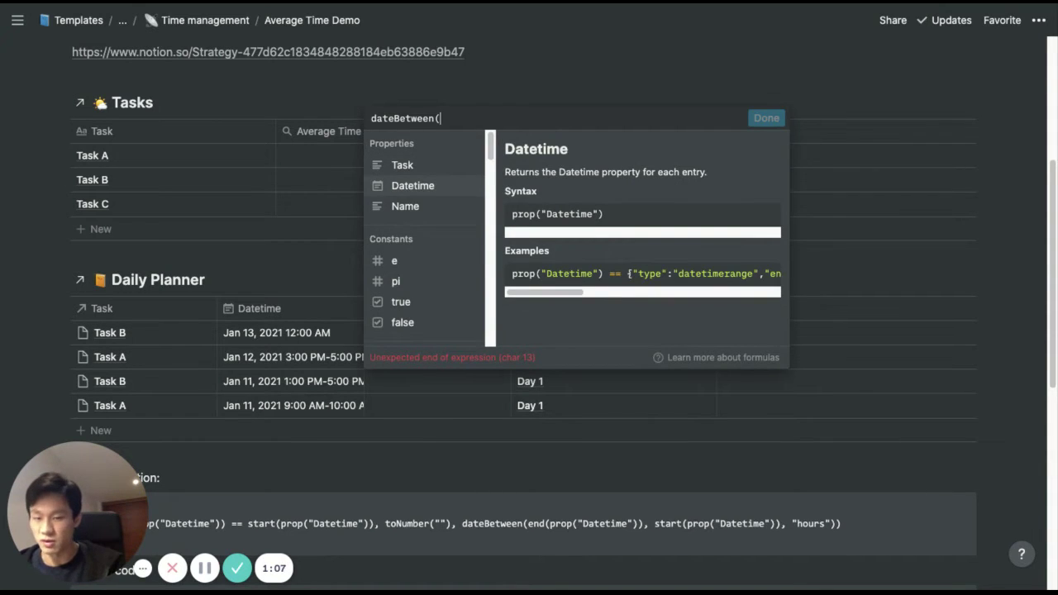
{"action": "key", "text": "Up"}
{"action": "type", "text": "end("}
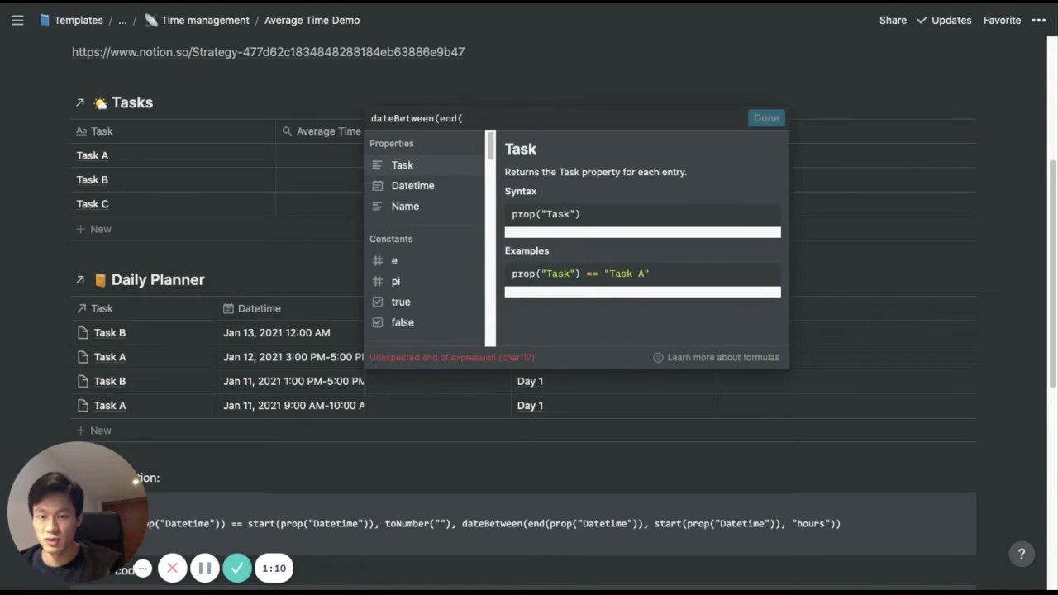
{"action": "key", "text": "Down"}
{"action": "key", "text": "Return"}
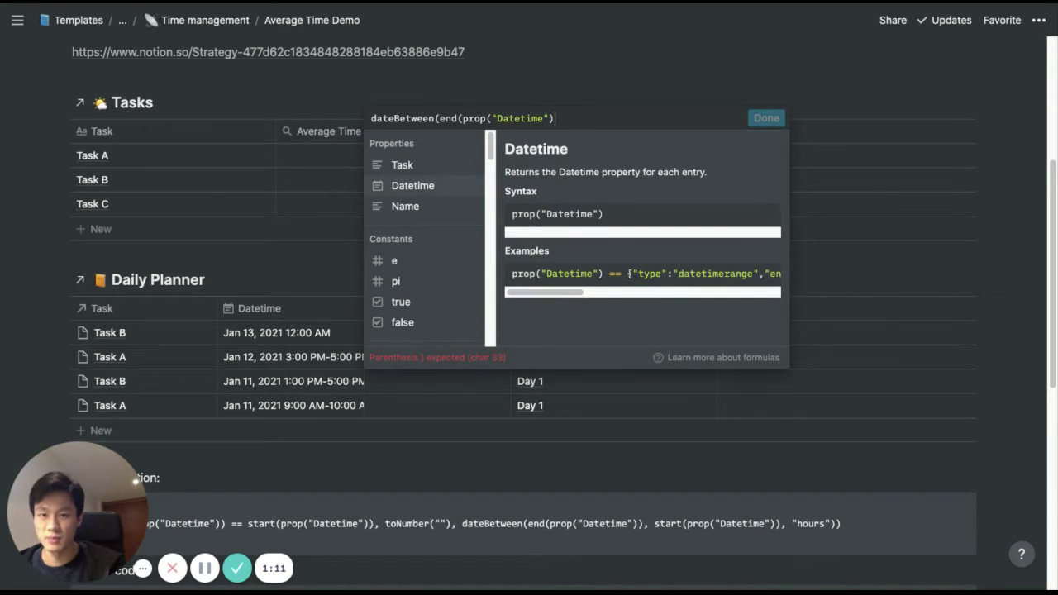
Complete the dateBetween formula with start(prop("Datetime")) as the second argument and "hours" as the unit.
{"action": "type", "text": "), start("}
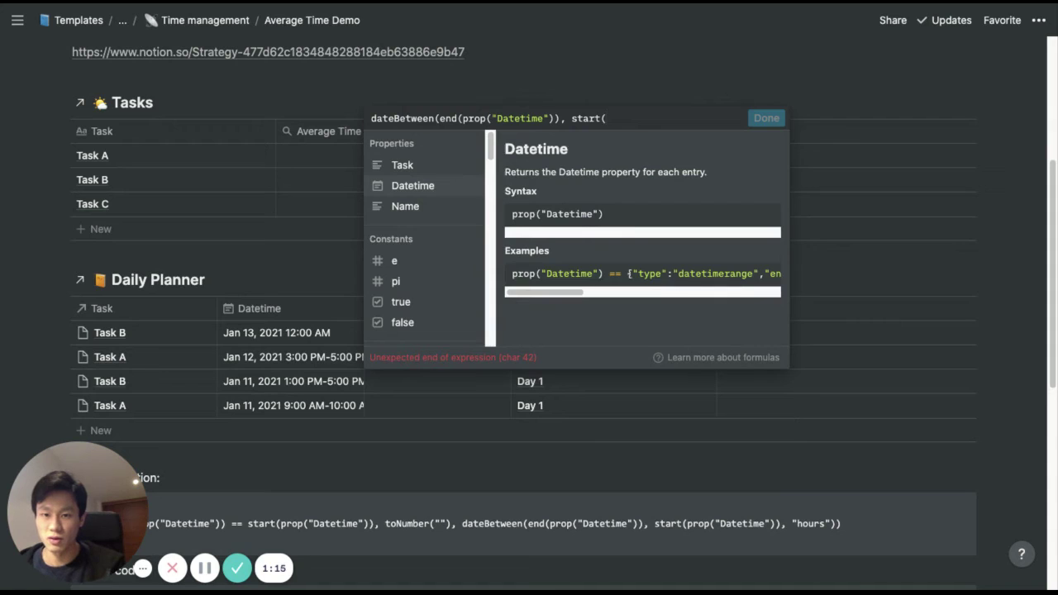
{"action": "key", "text": "Return"}
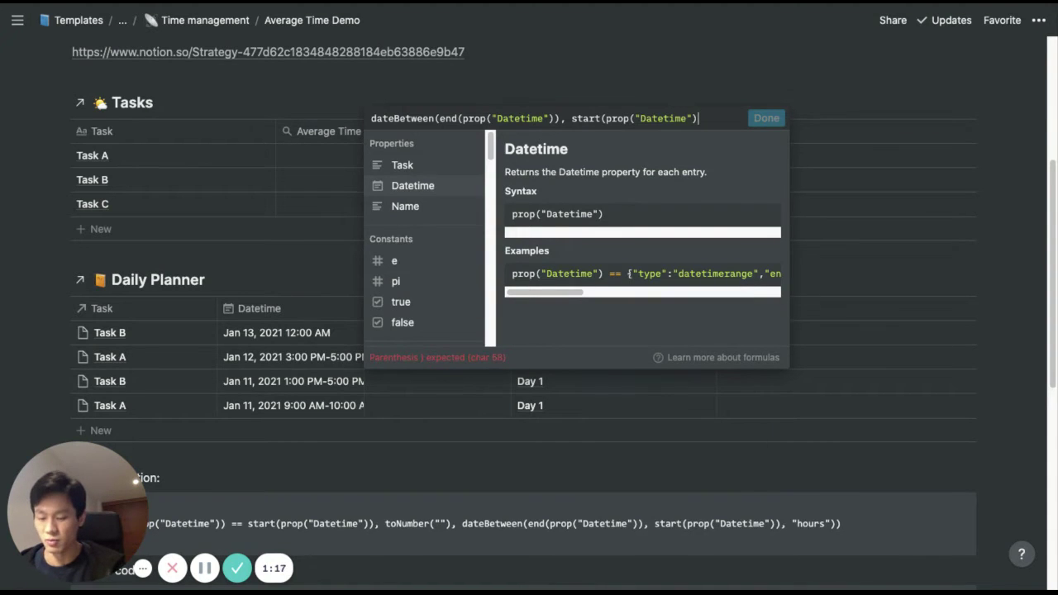
{"action": "type", "text": ")"}
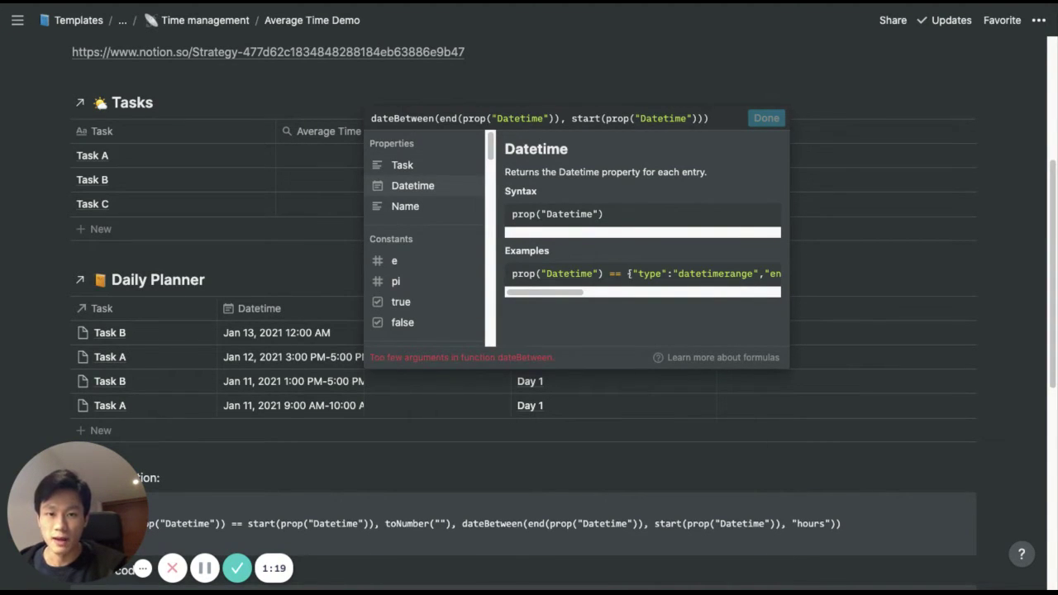
{"action": "key", "text": "BackSpace"}
{"action": "type", "text": ", \"hou"}
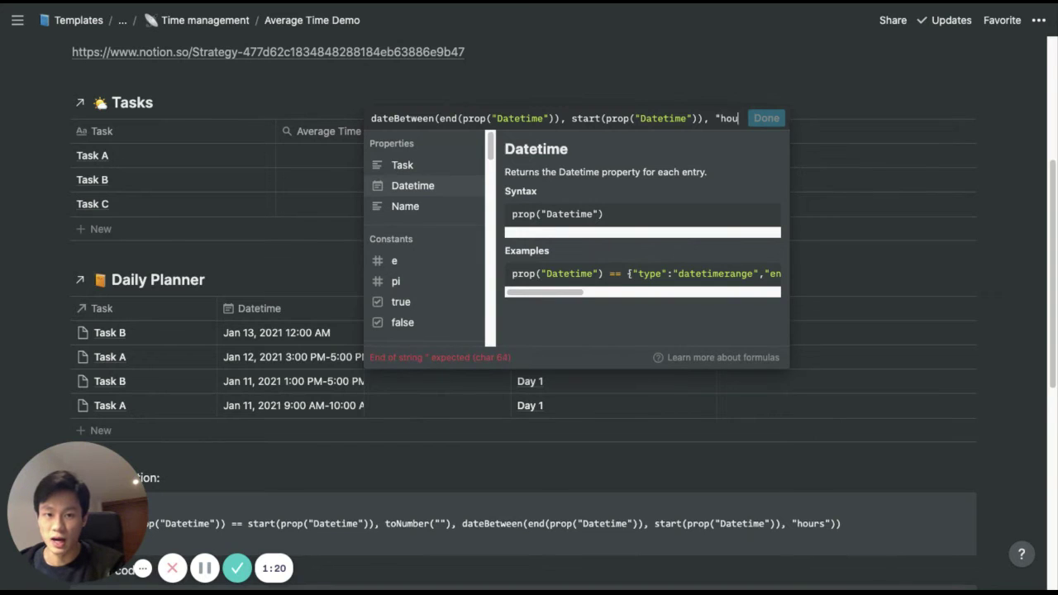
{"action": "type", "text": "rs\""}
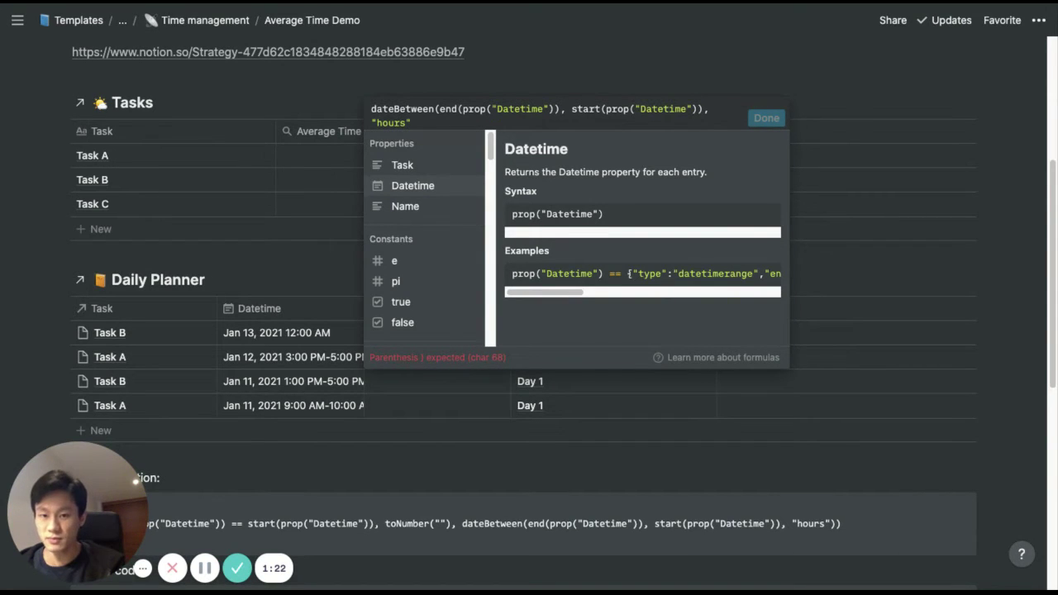
{"action": "type", "text": ")"}
{"action": "key", "text": "Return"}
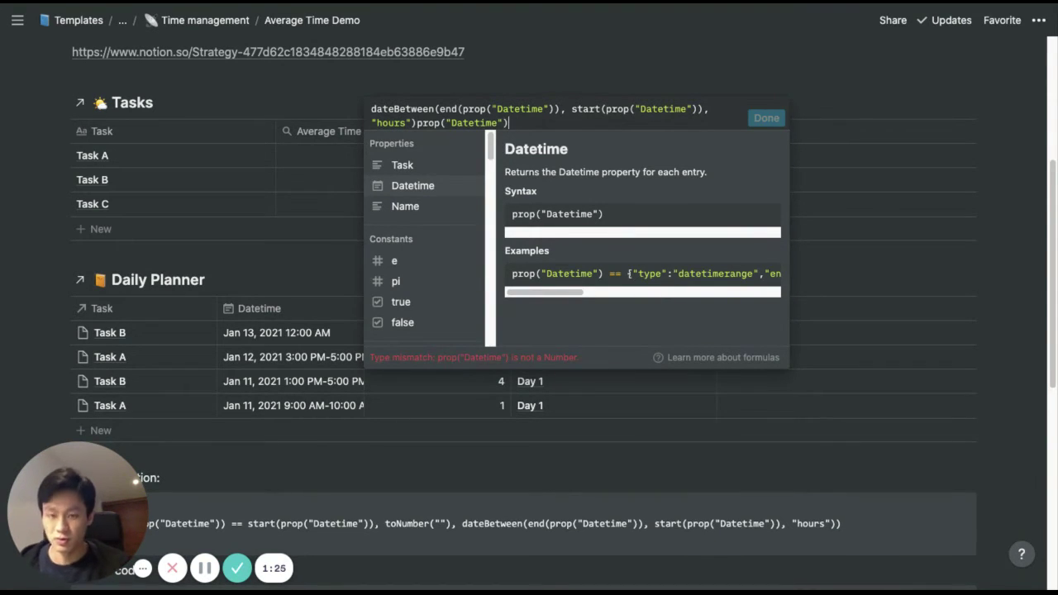
Remove the extra prop("Datetime") from the end of the Time Spent formula and apply the formula.
{"action": "key", "text": "shift+Left"}
{"action": "key", "text": "shift+Left"}
{"action": "key", "text": "shift+Left"}
{"action": "key", "text": "shift+Left"}
{"action": "key", "text": "shift+Left"}
{"action": "key", "text": "shift+Left"}
{"action": "key", "text": "shift+Left"}
{"action": "key", "text": "shift+Left"}
{"action": "key", "text": "shift+Left"}
{"action": "key", "text": "shift+Left"}
{"action": "key", "text": "shift+Left"}
{"action": "key", "text": "shift+Left"}
{"action": "key", "text": "BackSpace"}
{"action": "key", "text": "BackSpace"}
{"action": "key", "text": "BackSpace"}
{"action": "key", "text": "BackSpace"}
{"action": "key", "text": "BackSpace"}
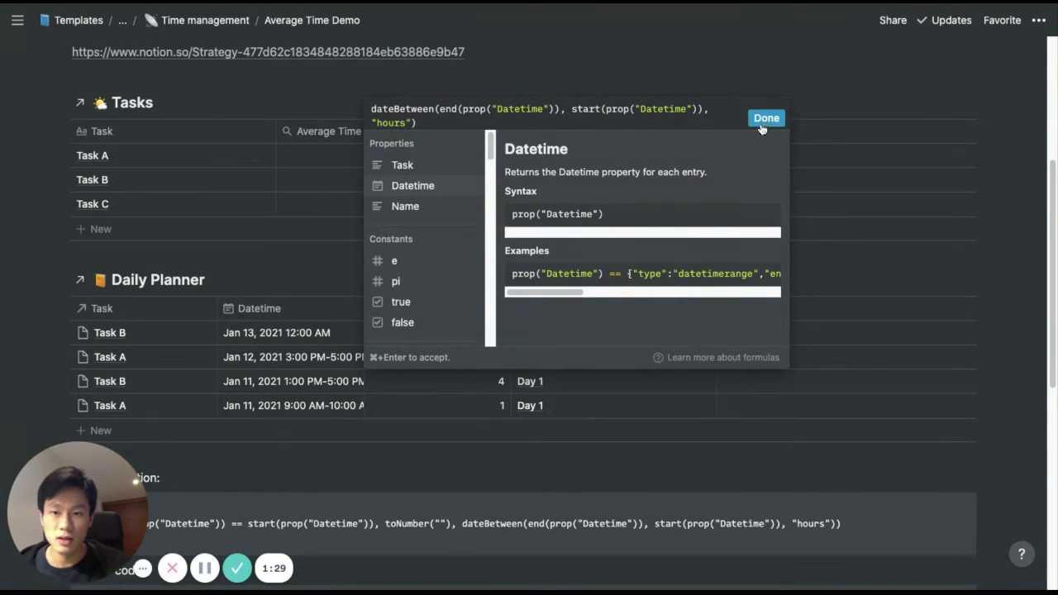
{"action": "left_click", "coordinate": [763, 120]}
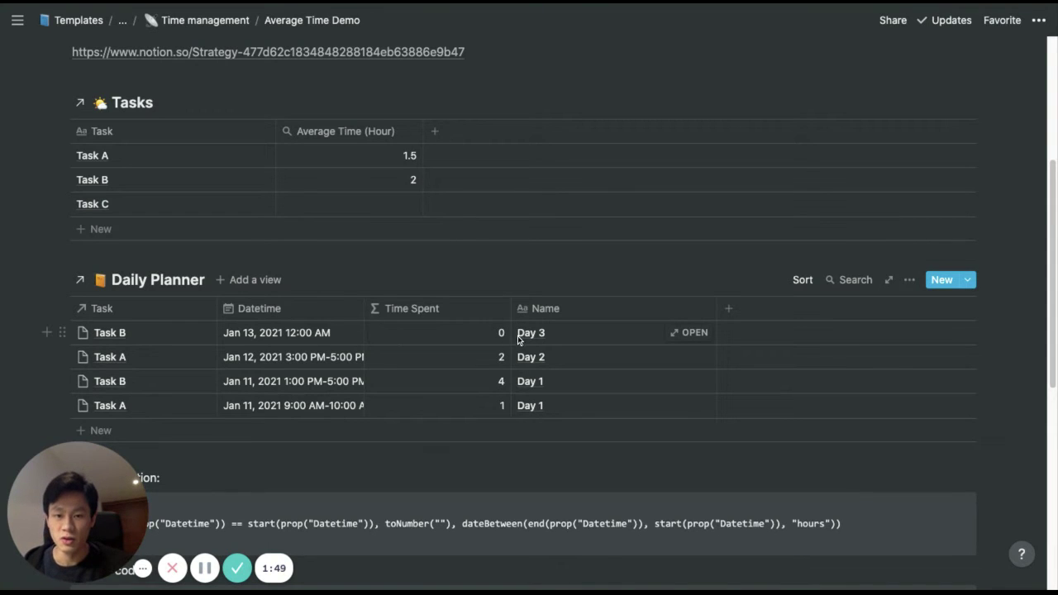
Replace the Daily Planner's Time Spent formula with a copy of the if(...) formula from the Notion Function code block.
{"action": "scroll", "coordinate": [519, 339], "scroll_direction": "down", "scroll_amount": 3}
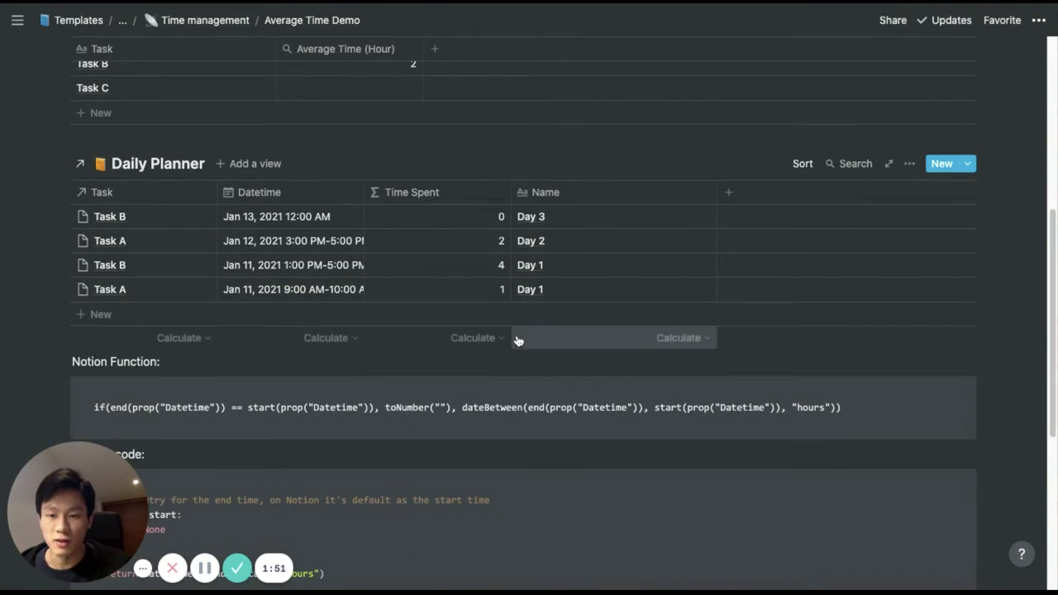
{"action": "scroll", "coordinate": [369, 410], "scroll_direction": "down", "scroll_amount": 1}
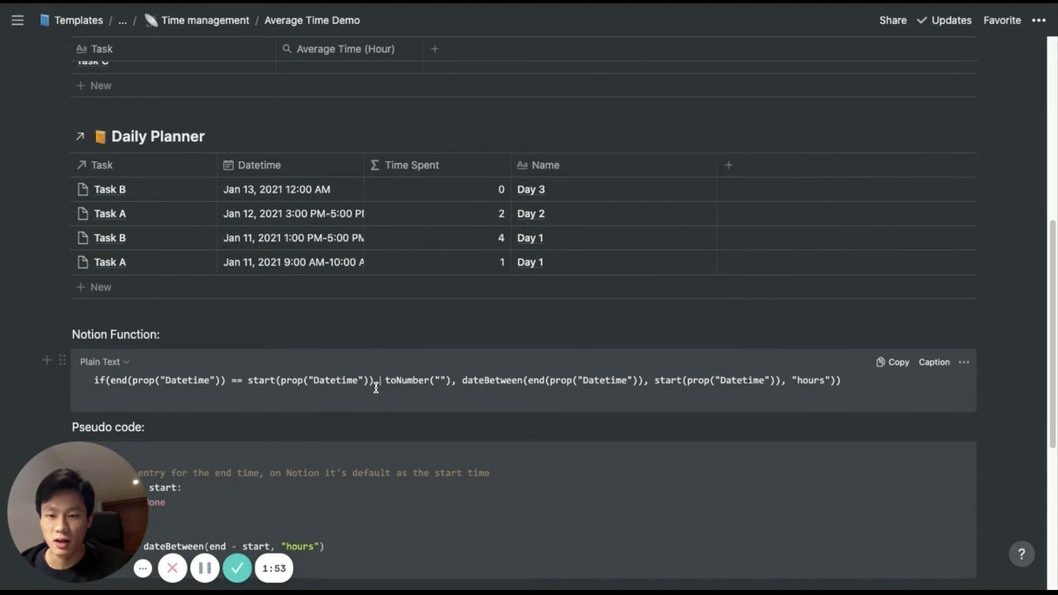
{"action": "triple_click", "coordinate": [380, 382]}
{"action": "key", "text": "super+c"}
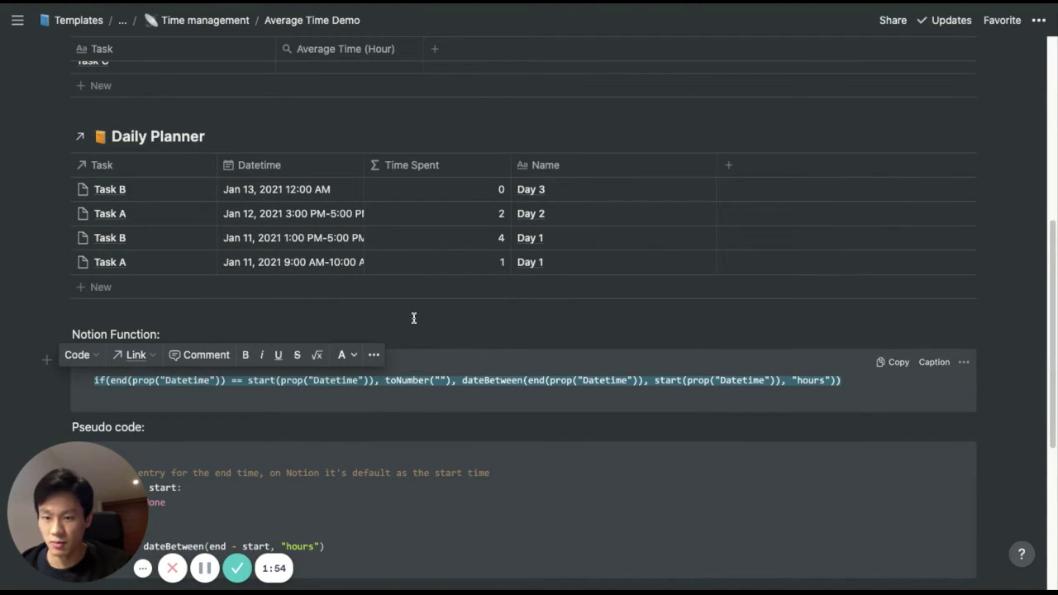
{"action": "left_click", "coordinate": [478, 191]}
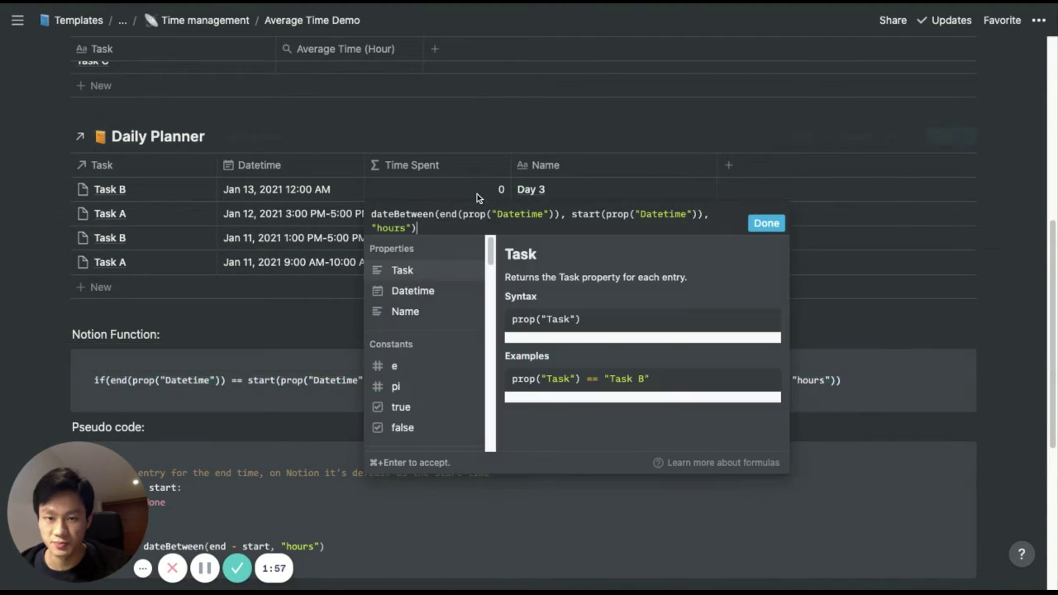
{"action": "triple_click", "coordinate": [556, 223]}
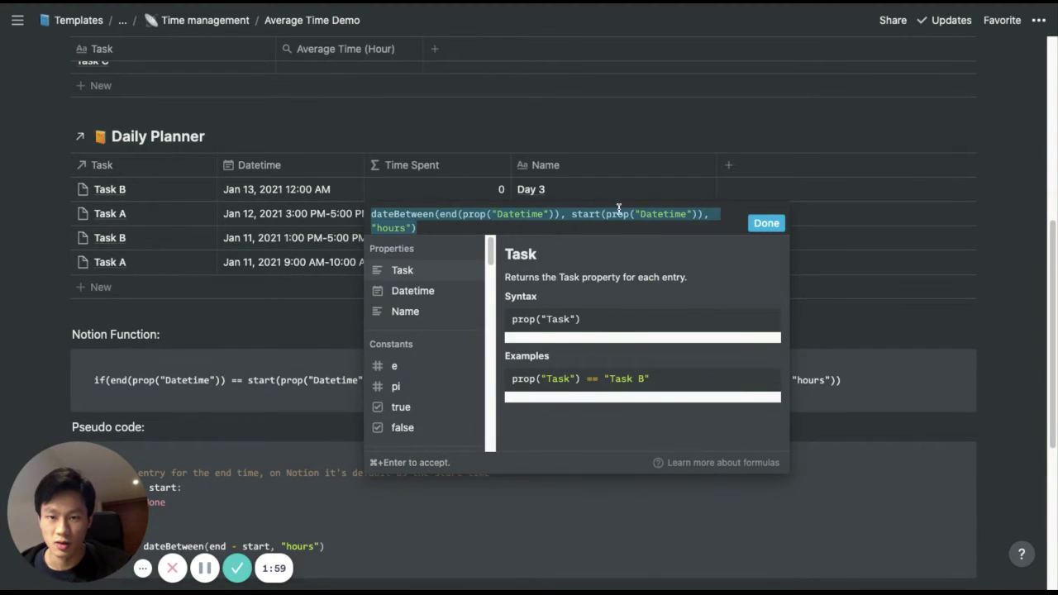
{"action": "key", "text": "super+v"}
{"action": "left_click", "coordinate": [766, 223]}
Examine the pseudo code block, the Daily Planner's Time Spent values and the average times in the Tasks table.
{"action": "scroll", "coordinate": [534, 381], "scroll_direction": "down", "scroll_amount": 1}
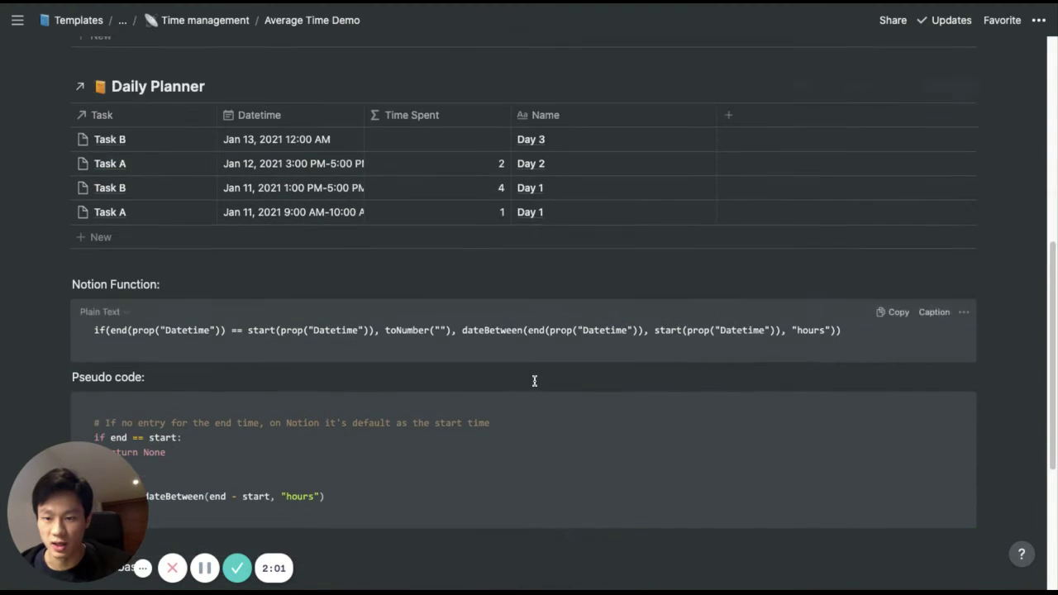
{"action": "scroll", "coordinate": [534, 380], "scroll_direction": "down", "scroll_amount": 1}
{"action": "scroll", "coordinate": [177, 402], "scroll_direction": "down", "scroll_amount": 2}
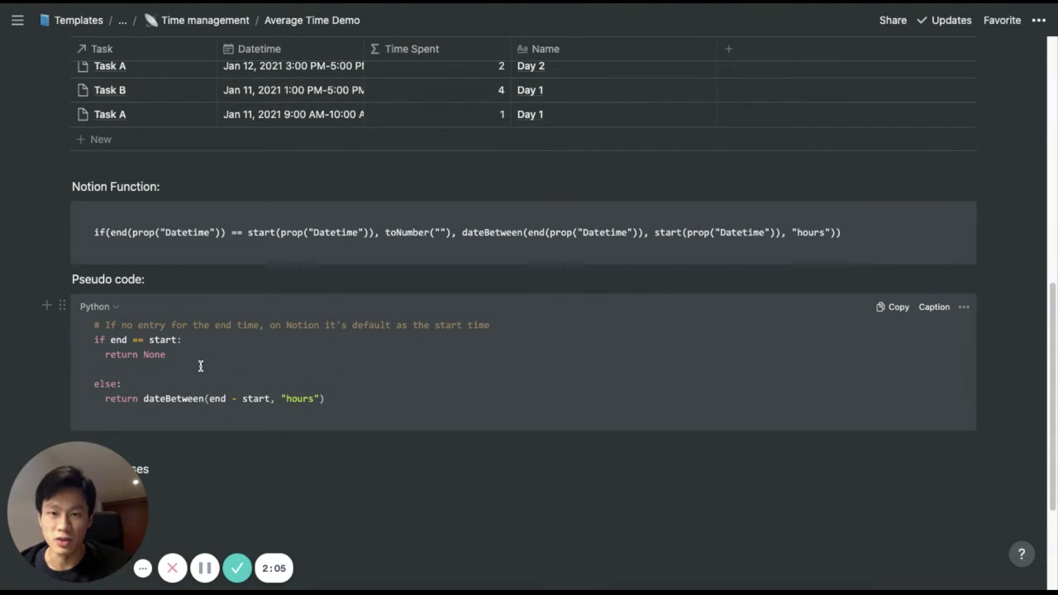
{"action": "scroll", "coordinate": [196, 364], "scroll_direction": "up", "scroll_amount": 1}
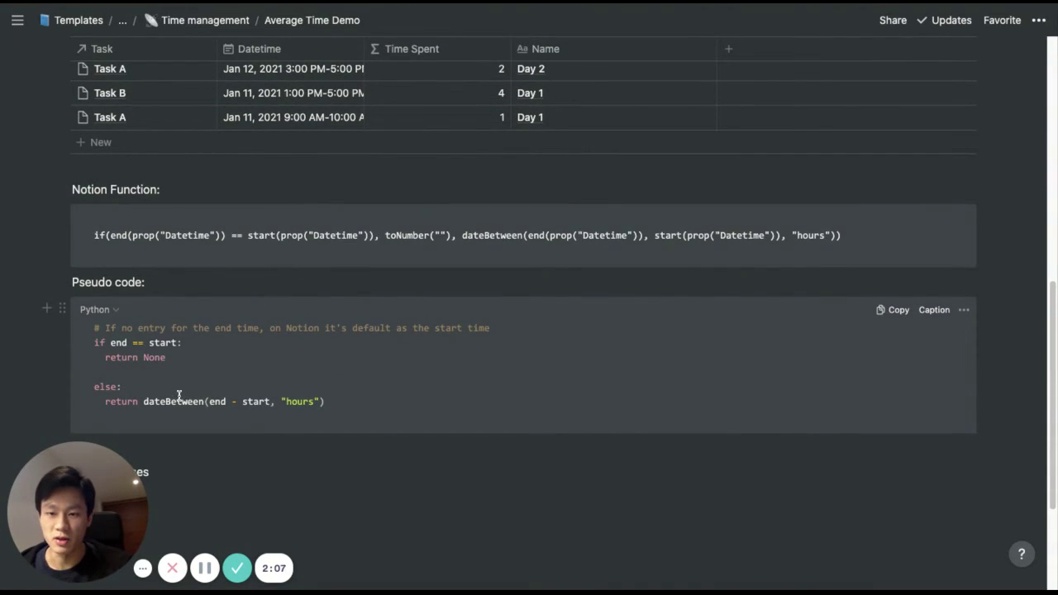
{"action": "scroll", "coordinate": [234, 395], "scroll_direction": "up", "scroll_amount": 1}
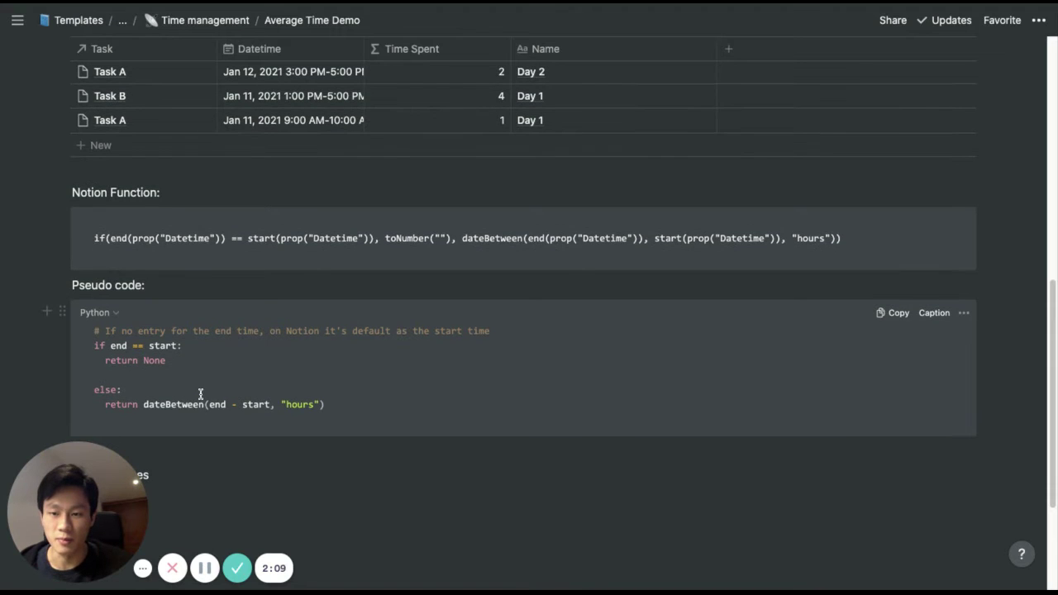
{"action": "scroll", "coordinate": [196, 398], "scroll_direction": "up", "scroll_amount": 5}
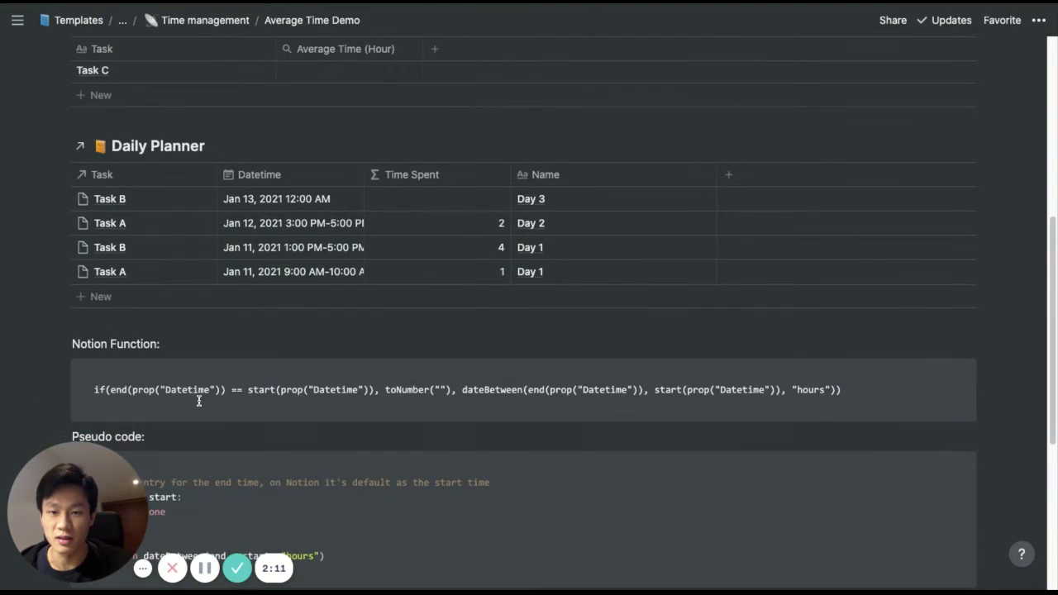
{"action": "scroll", "coordinate": [456, 253], "scroll_direction": "up", "scroll_amount": 2}
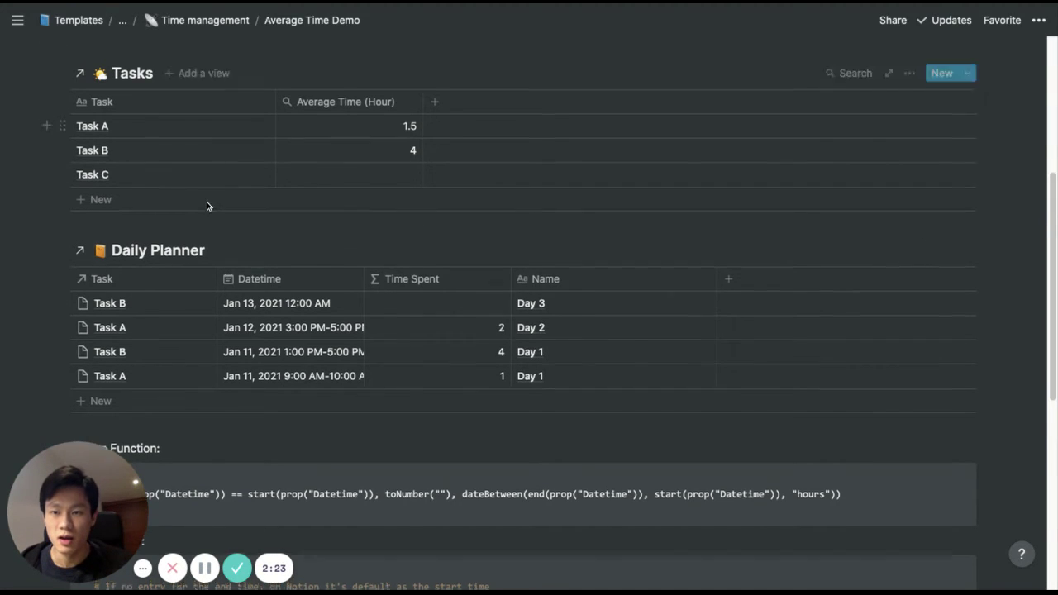
{"action": "scroll", "coordinate": [207, 205], "scroll_direction": "up", "scroll_amount": 3}
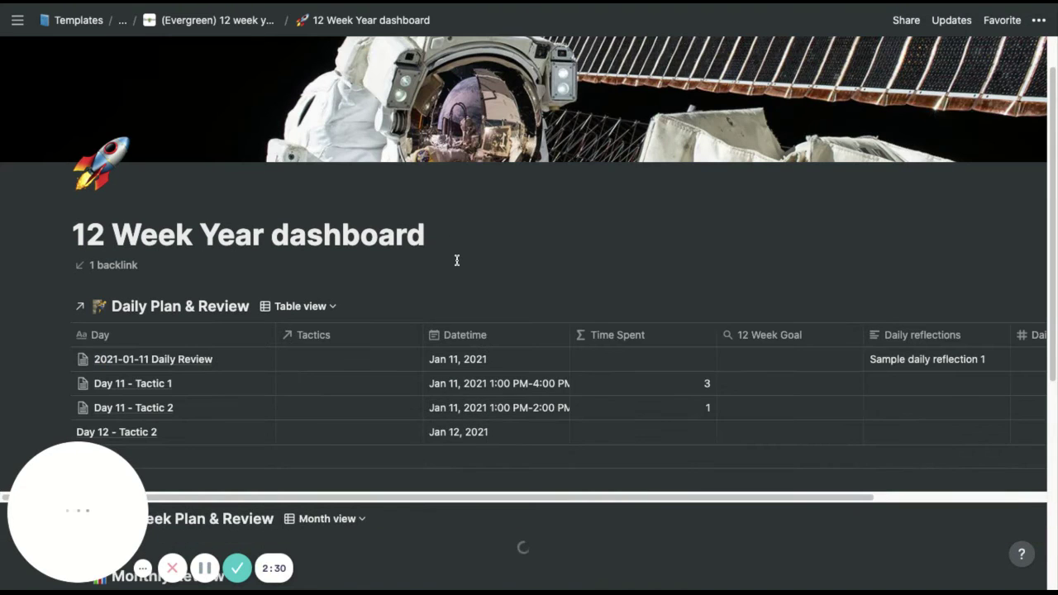
Add an end date and times to the Day 12 - Tactic 2 entry's Datetime, ending at 2:00 AM on Jan 12, 2021.
{"action": "scroll", "coordinate": [456, 260], "scroll_direction": "down", "scroll_amount": 2}
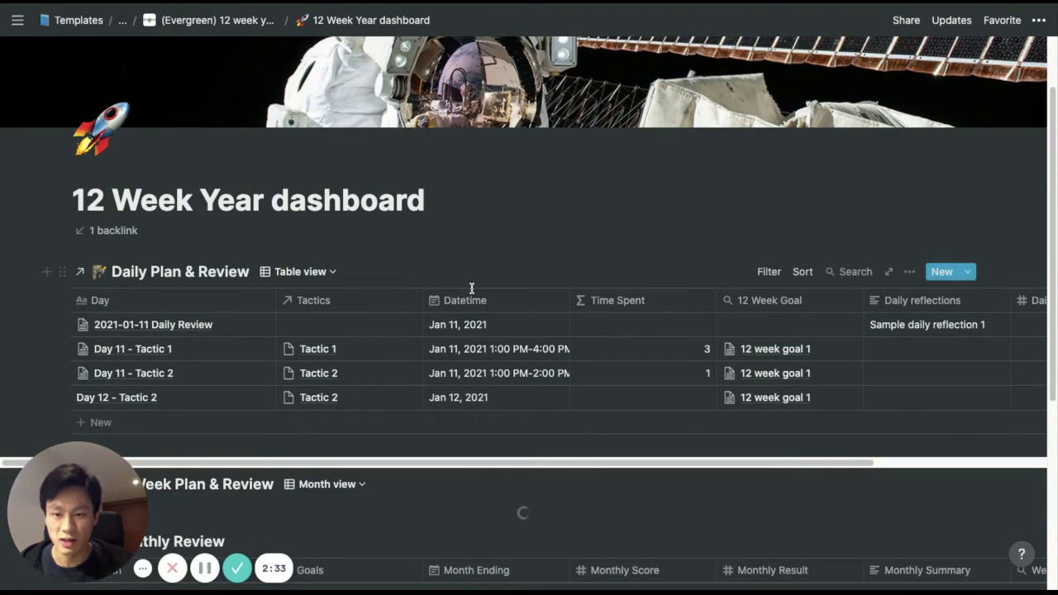
{"action": "scroll", "coordinate": [258, 357], "scroll_direction": "down", "scroll_amount": 1}
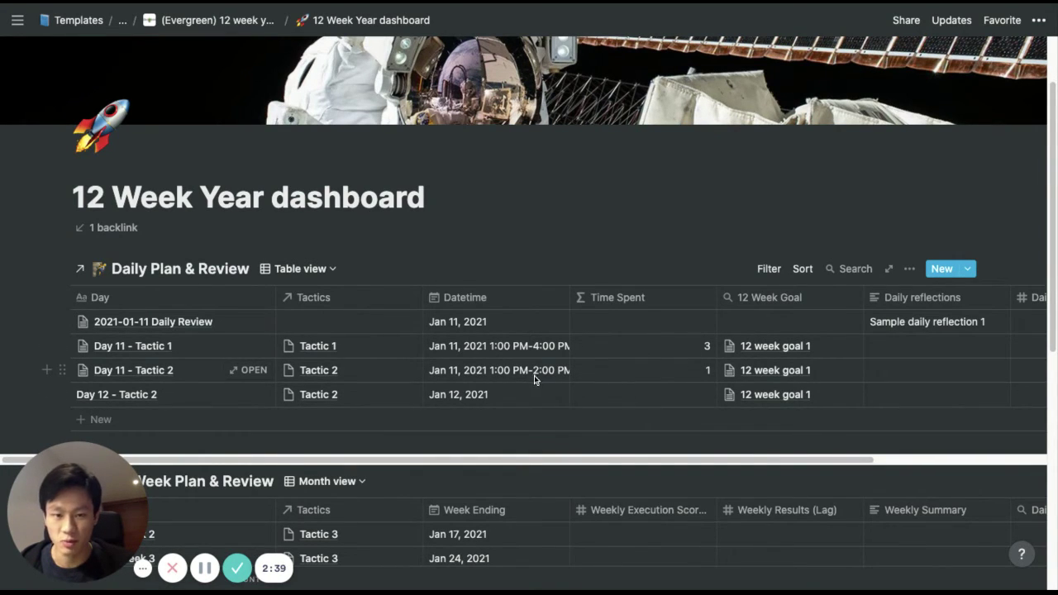
{"action": "left_click", "coordinate": [533, 400]}
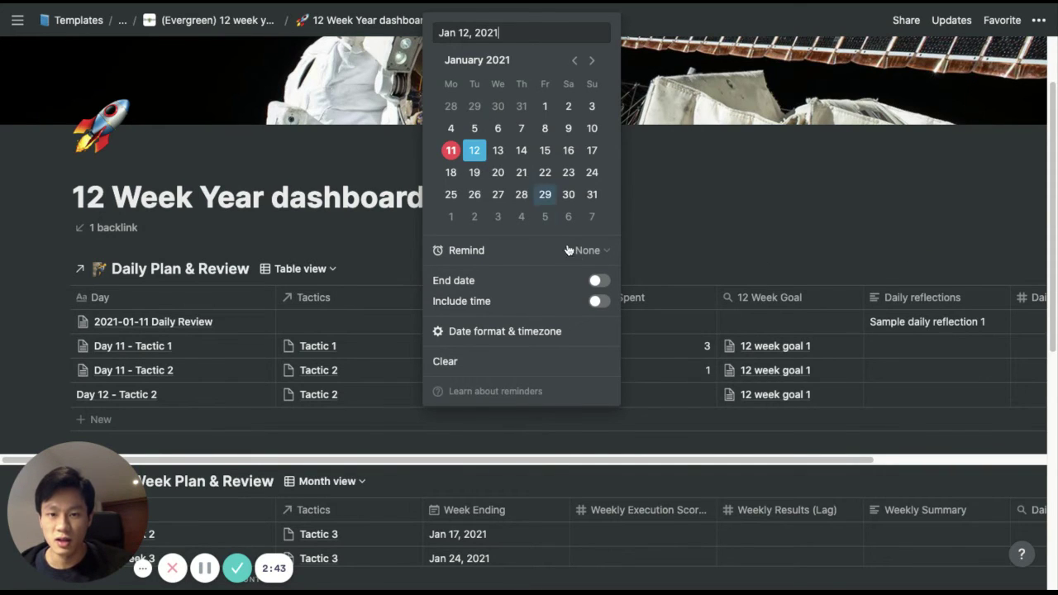
{"action": "left_click", "coordinate": [602, 282]}
{"action": "left_click", "coordinate": [600, 302]}
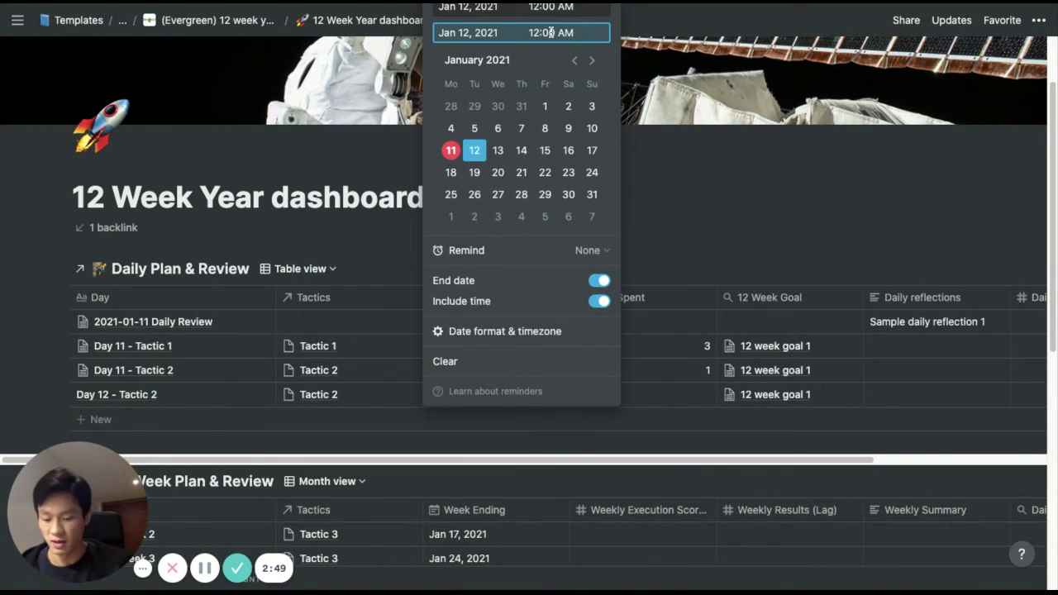
{"action": "key", "text": "BackSpace"}
{"action": "key", "text": "BackSpace"}
{"action": "type", "text": "2"}
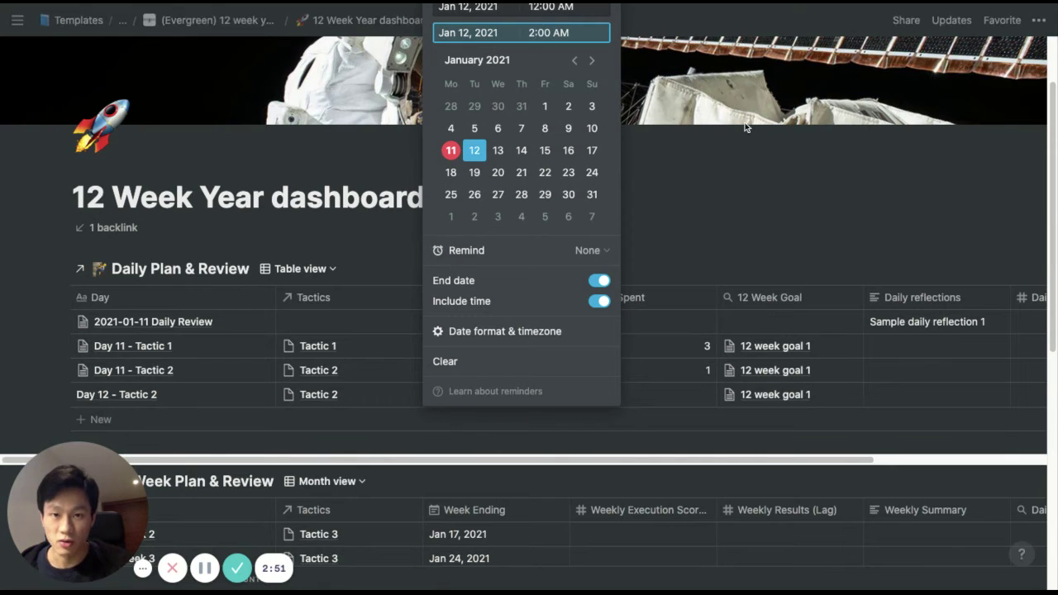
{"action": "left_click", "coordinate": [741, 159]}
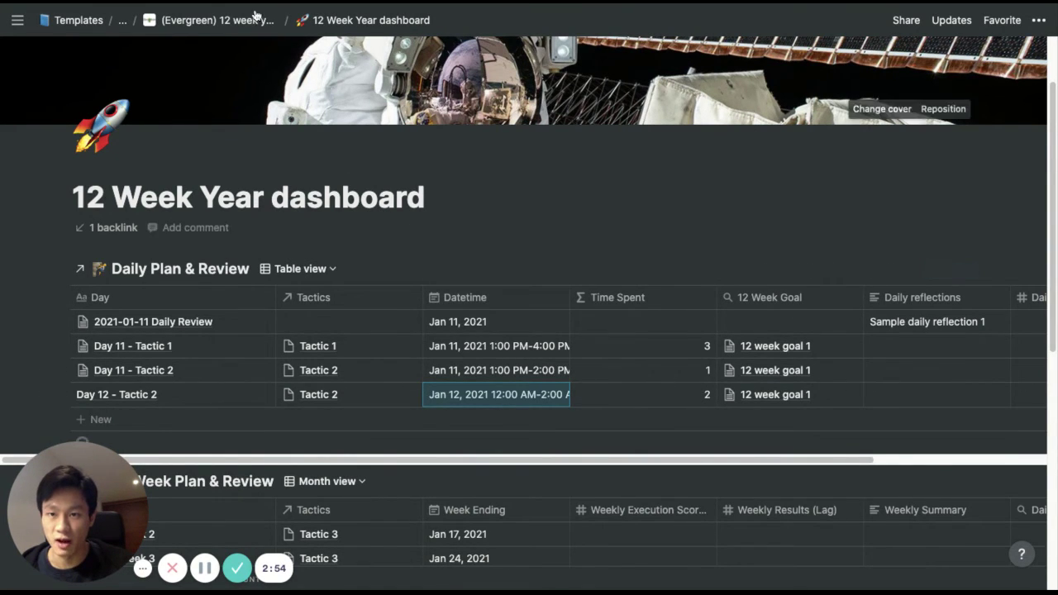
Go back to the (Evergreen) 12 week year page and open the Vision dashboard at its Tactics table.
{"action": "left_click", "coordinate": [254, 20]}
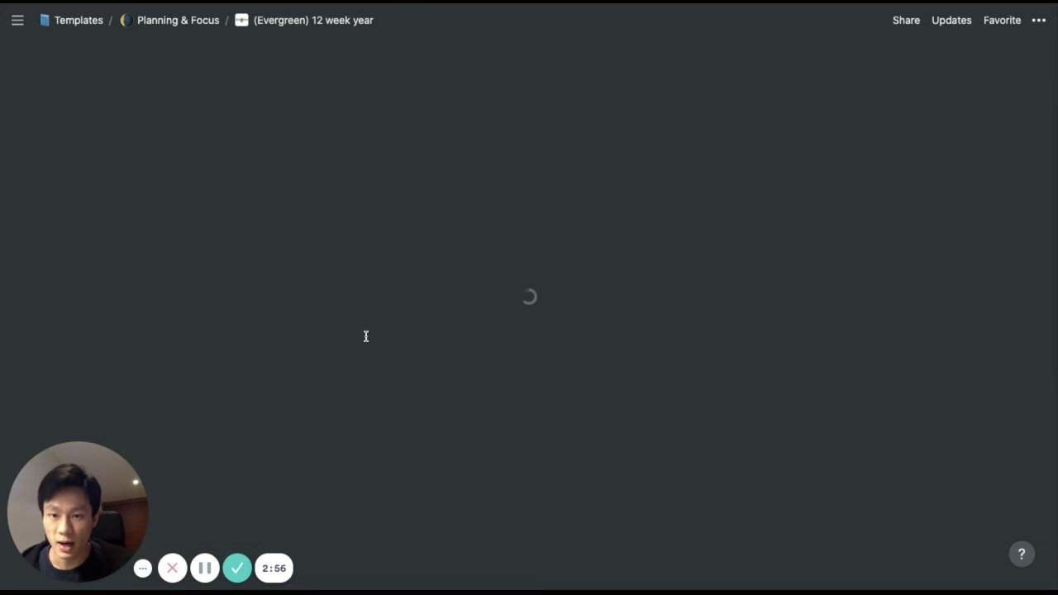
{"action": "scroll", "coordinate": [376, 364], "scroll_direction": "down", "scroll_amount": 5}
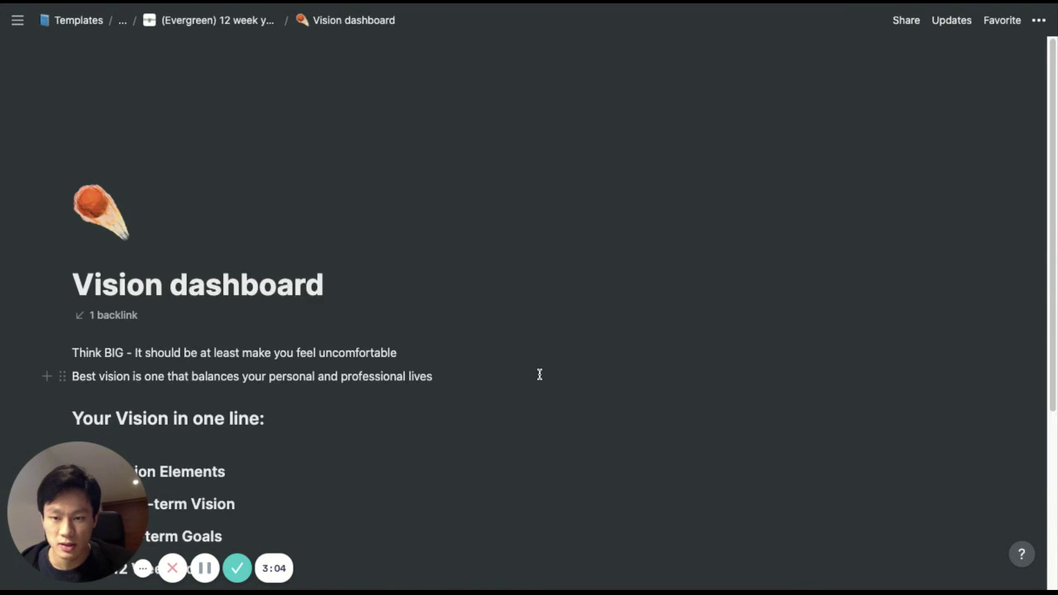
{"action": "scroll", "coordinate": [539, 372], "scroll_direction": "down", "scroll_amount": 7}
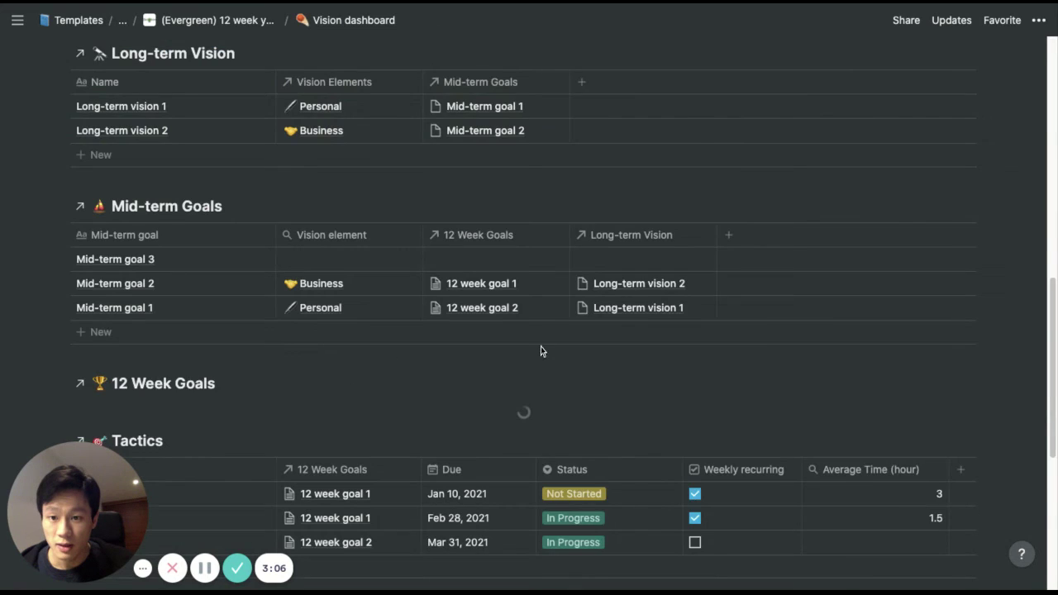
{"action": "scroll", "coordinate": [537, 351], "scroll_direction": "down", "scroll_amount": 5}
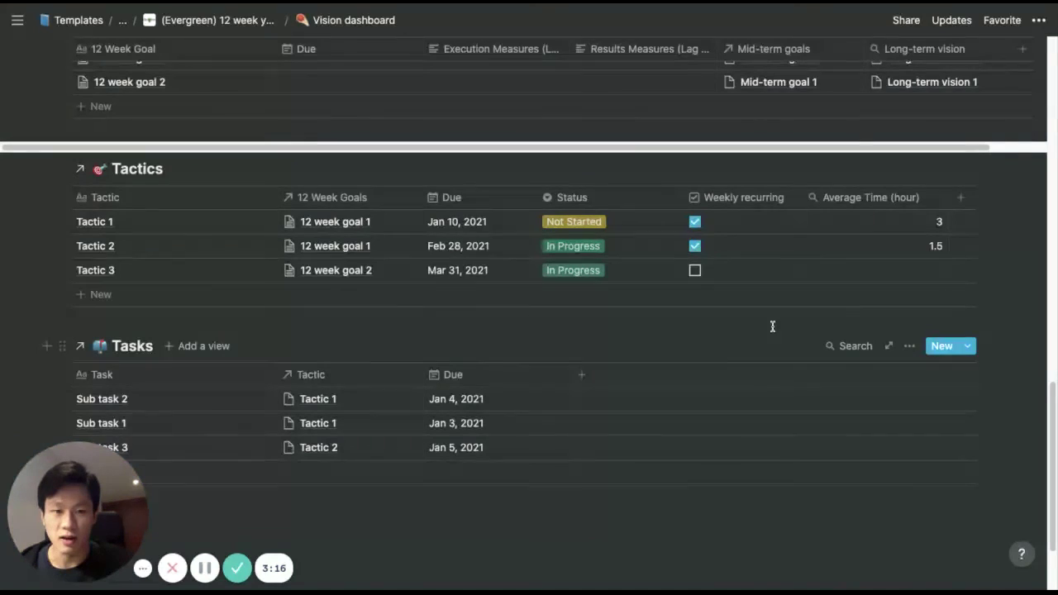
Configure the Tactics table's Average Time (hour) rollup to use the Time Spent property from Daily Plan & Review, calculated as Average.
{"action": "left_click", "coordinate": [897, 270]}
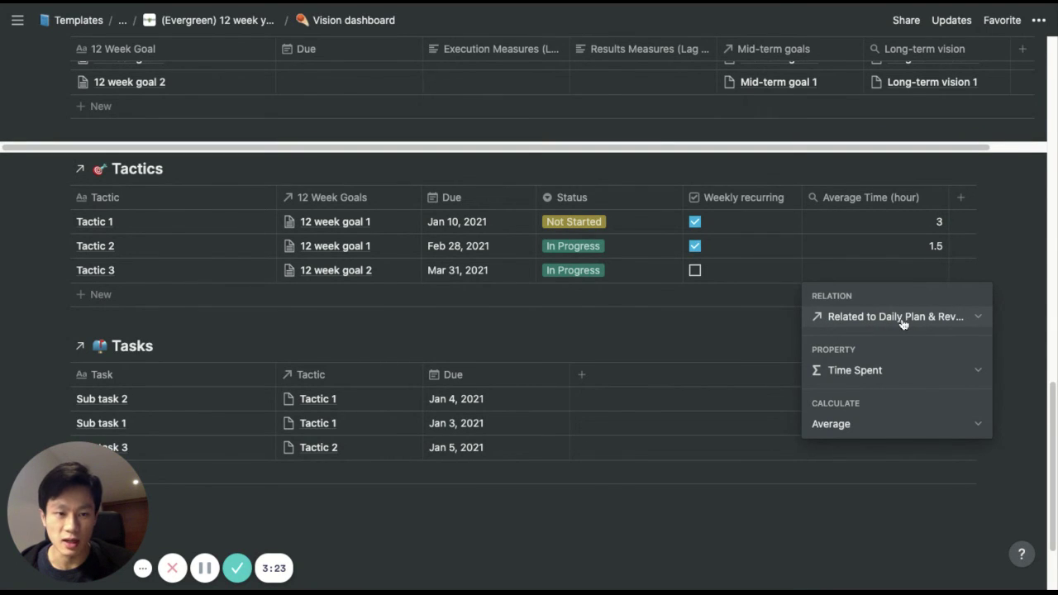
{"action": "left_click", "coordinate": [899, 378]}
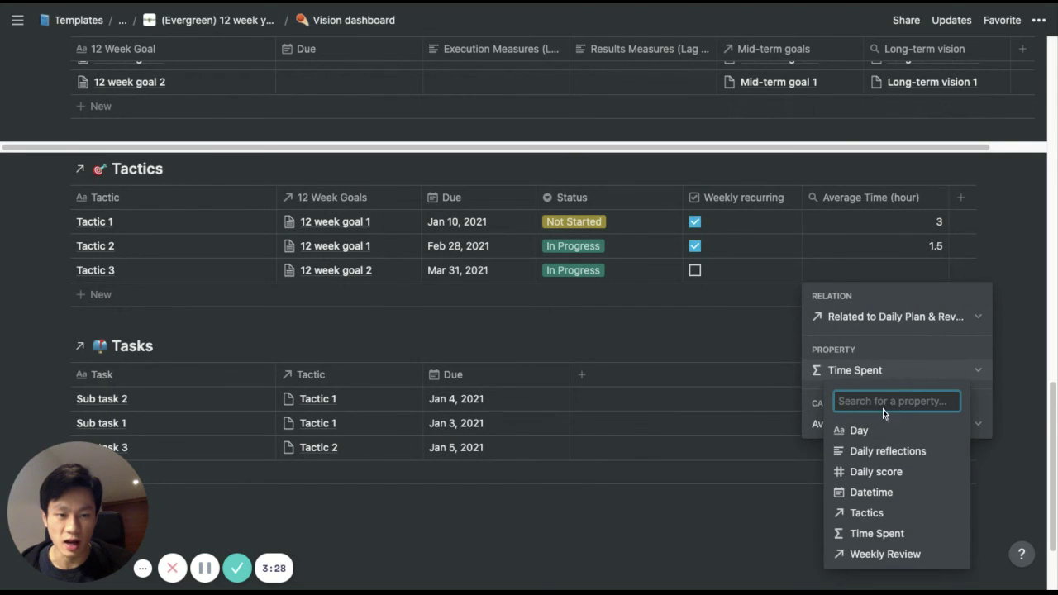
{"action": "left_click", "coordinate": [877, 533]}
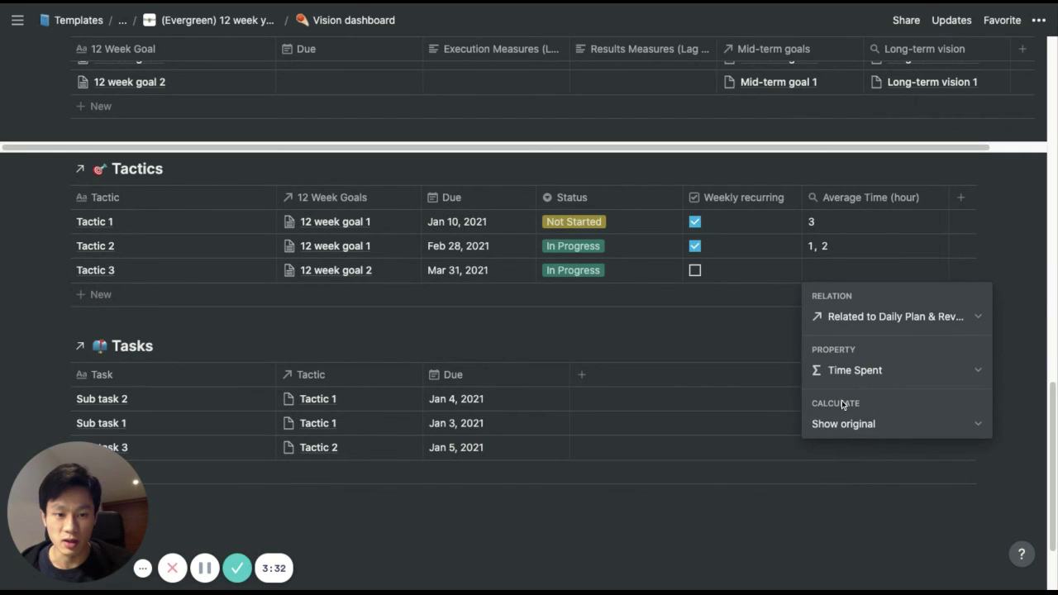
{"action": "left_click", "coordinate": [856, 428]}
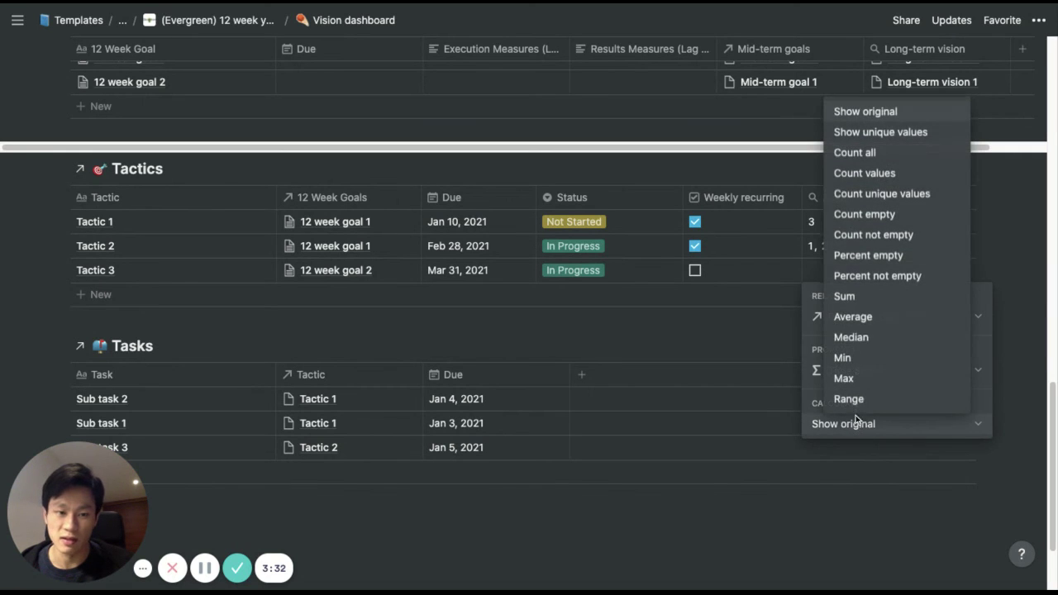
{"action": "left_click", "coordinate": [859, 320]}
{"action": "key", "text": "Escape"}
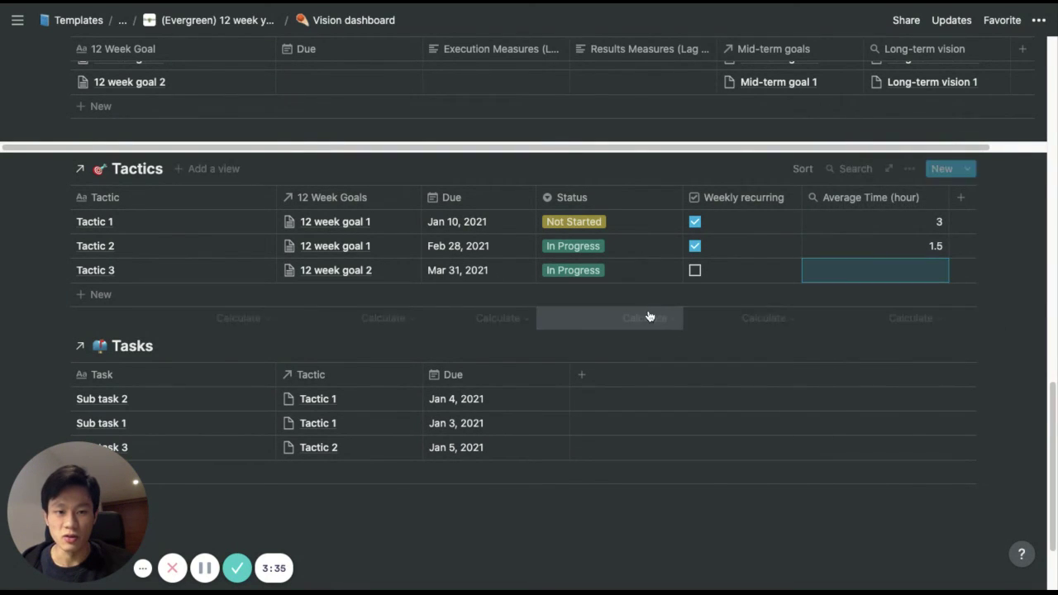
{"action": "scroll", "coordinate": [650, 316], "scroll_direction": "up", "scroll_amount": 3}
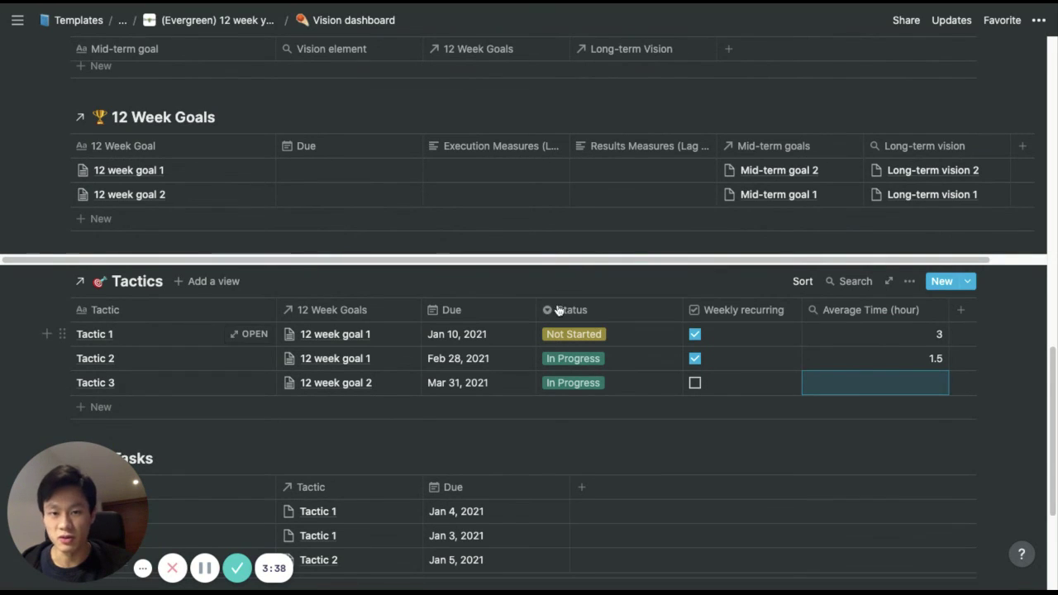